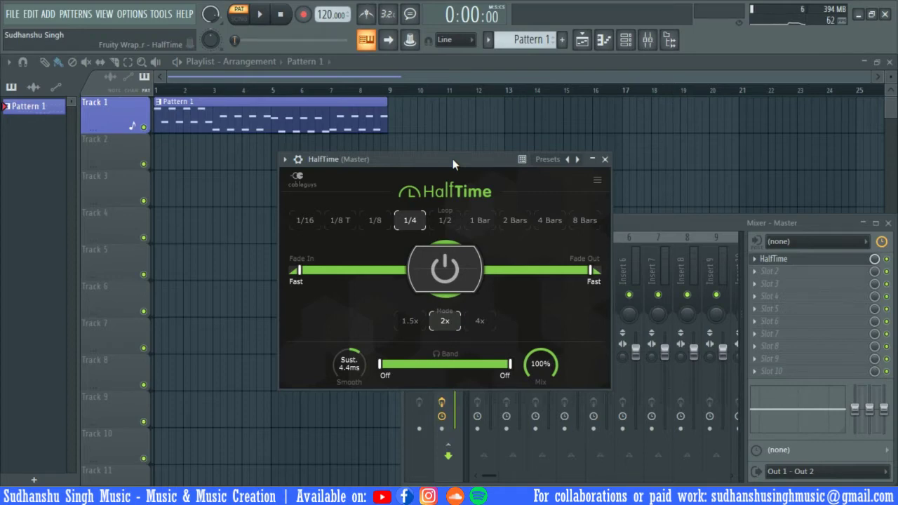
# - Play back the arrangement in Song mode with HalfTime on the master, and close the HalfTime window
pyautogui.press('space')
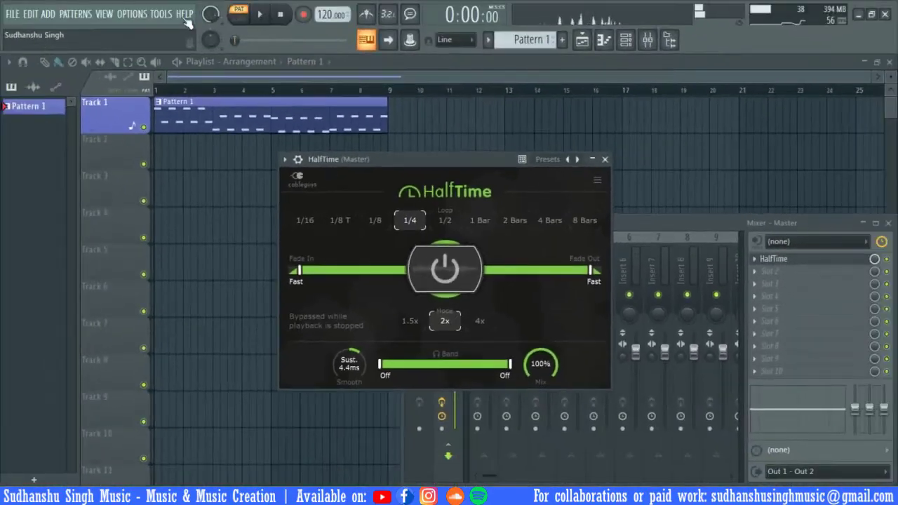
pyautogui.press('space')
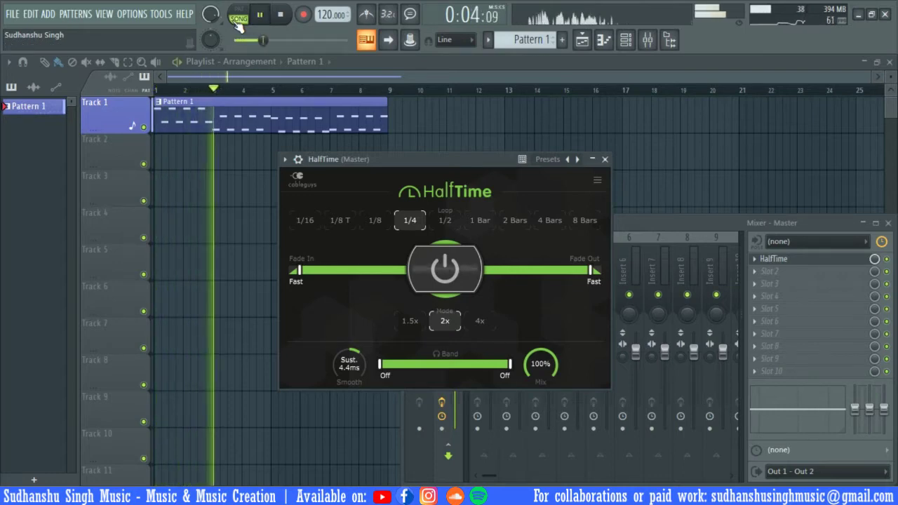
pyautogui.press('space')
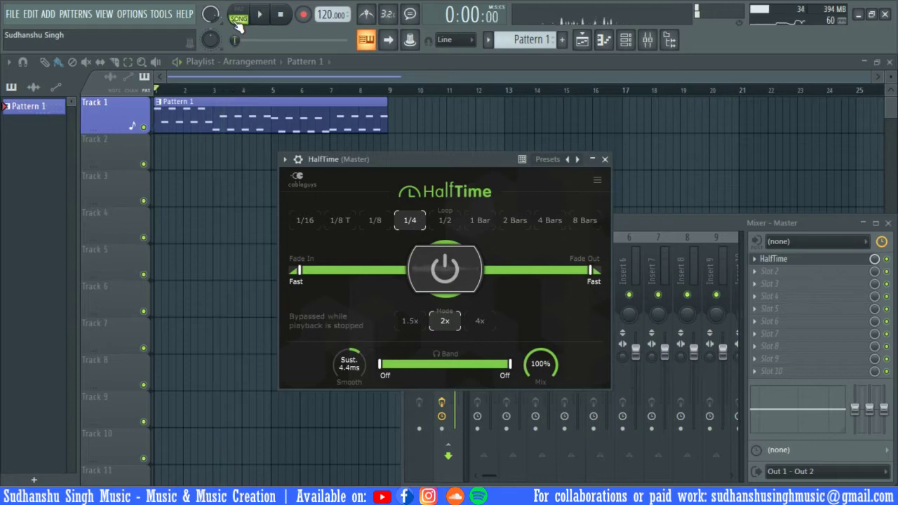
pyautogui.click(604, 160)
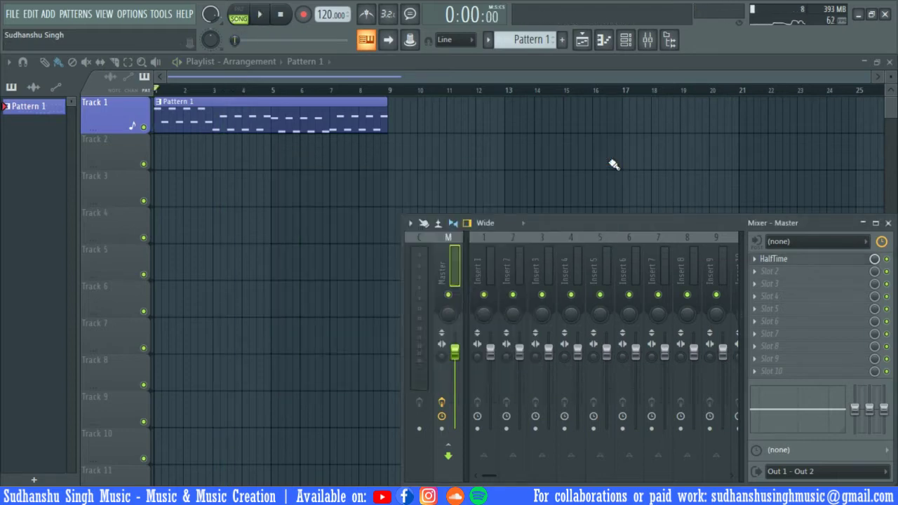
# - Load the ValhallaRoom reverb into the master track's second effect slot and keep its mix at 100 %
pyautogui.click(767, 271)
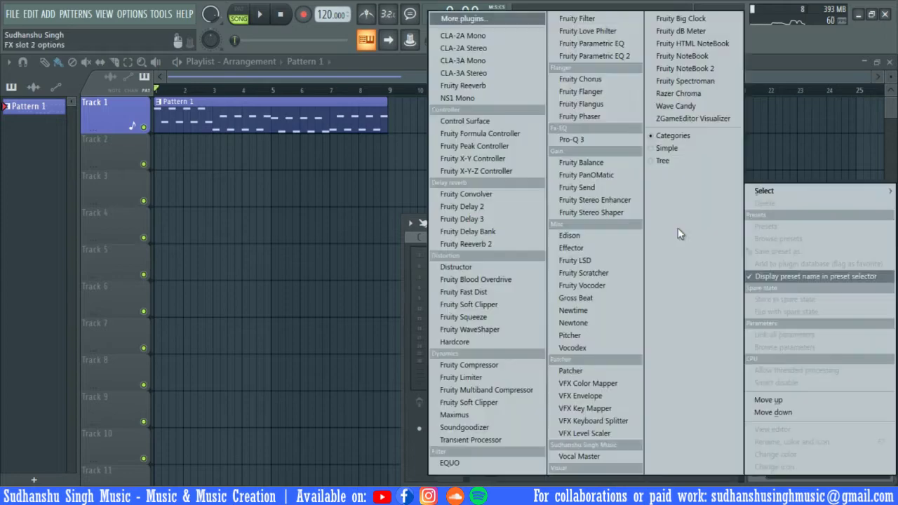
pyautogui.click(511, 23)
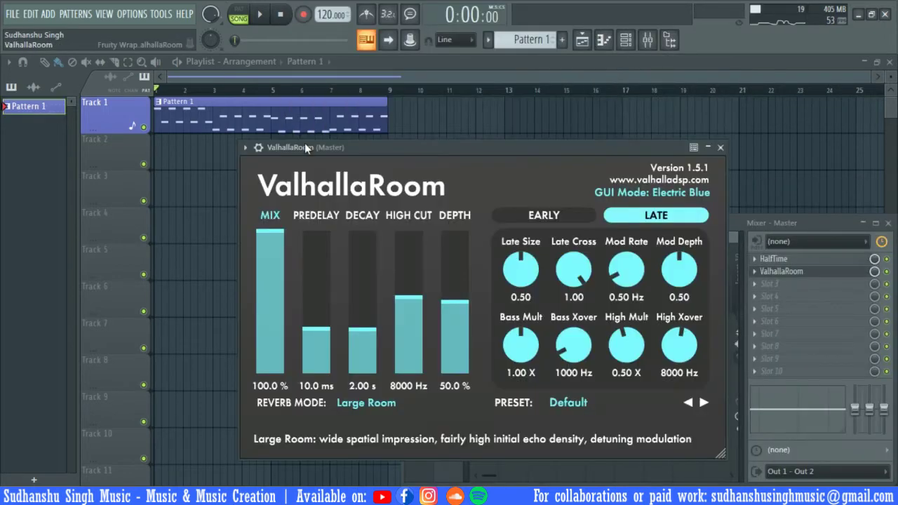
pyautogui.moveTo(306, 147); pyautogui.dragTo(395, 156)
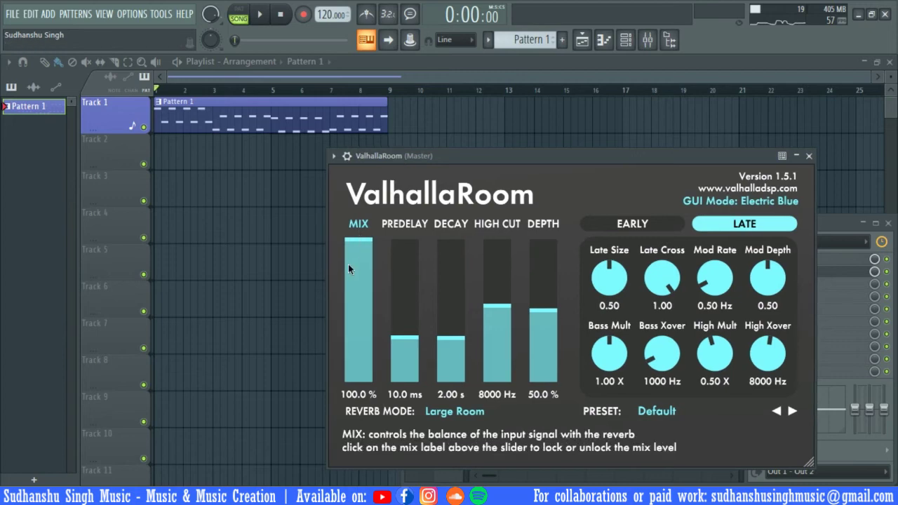
pyautogui.moveTo(355, 291); pyautogui.dragTo(363, 225)
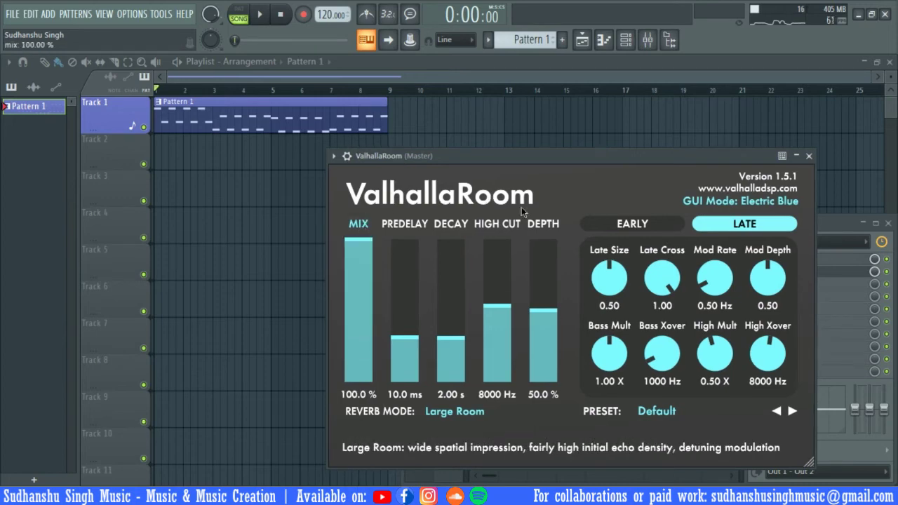
# - Arm recording for notes and automation, check the recording filter, and enable the countdown before recording
pyautogui.click(304, 15)
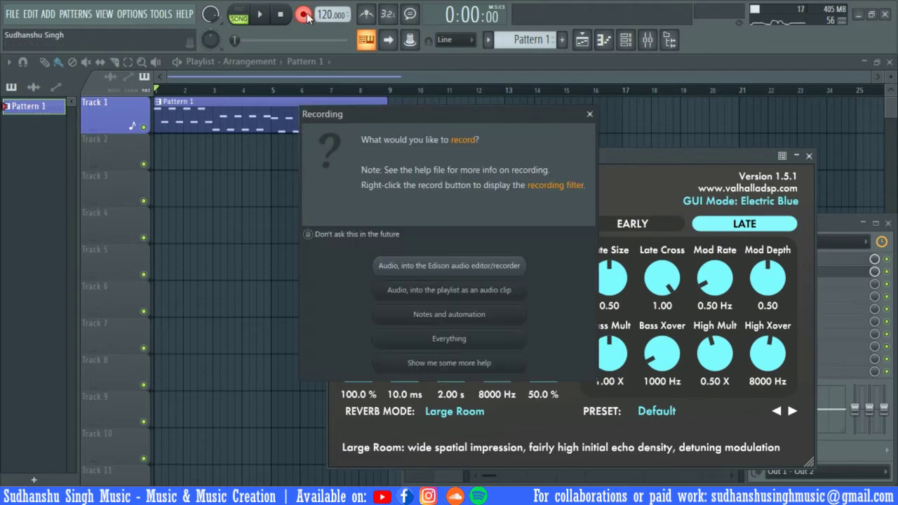
pyautogui.click(463, 317)
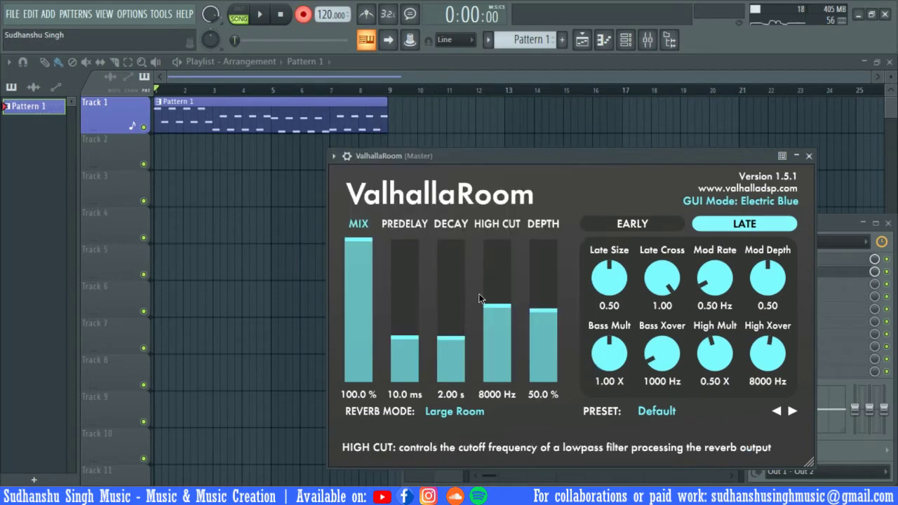
pyautogui.rightClick(304, 14)
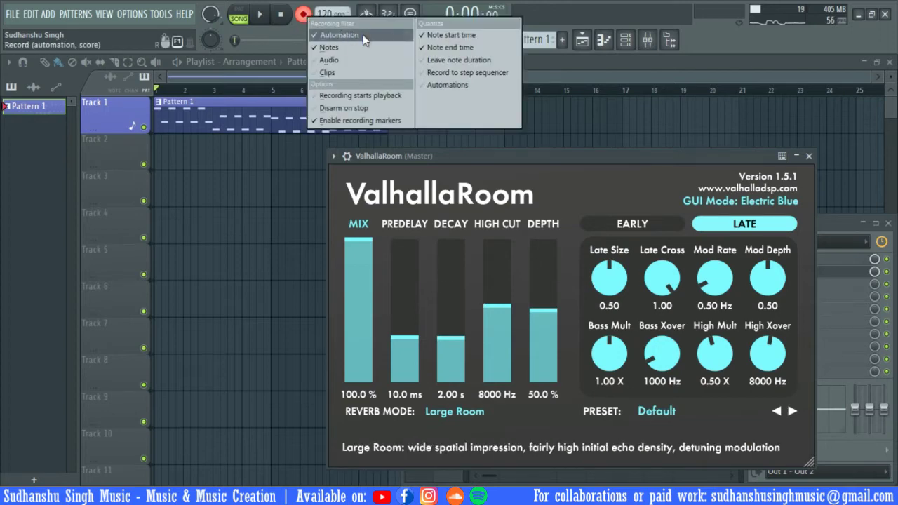
pyautogui.click(363, 33)
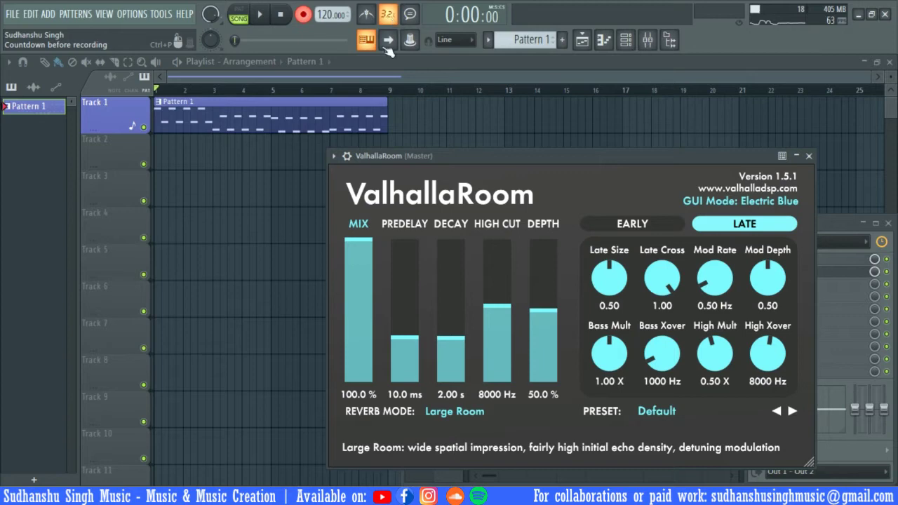
# - Reposition and shrink the ValhallaRoom window, and add a new empty pattern named Pattern 2
pyautogui.moveTo(417, 158); pyautogui.dragTo(456, 143)
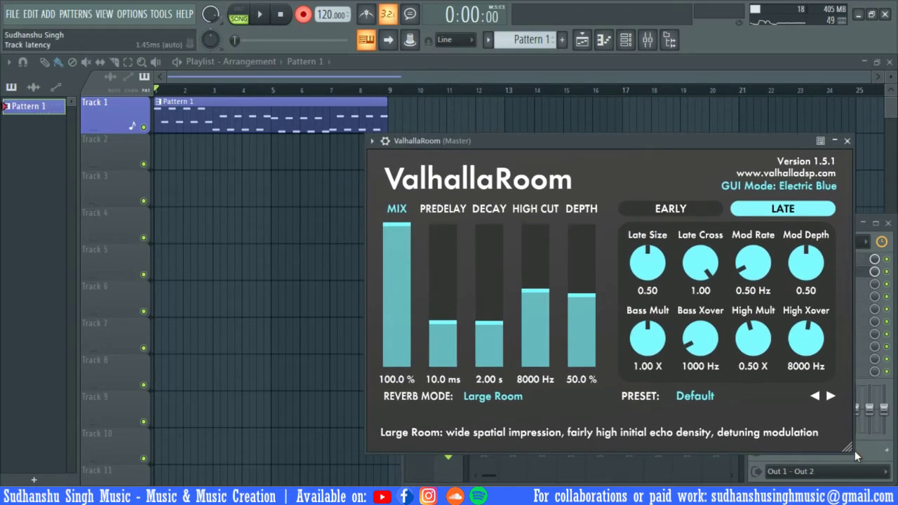
pyautogui.moveTo(793, 389); pyautogui.dragTo(691, 327)
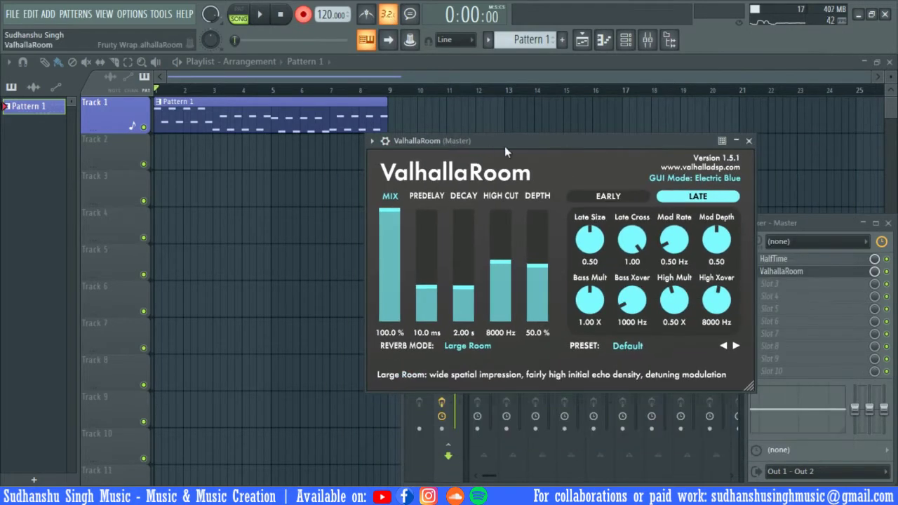
pyautogui.click(561, 39)
pyautogui.press('Return')
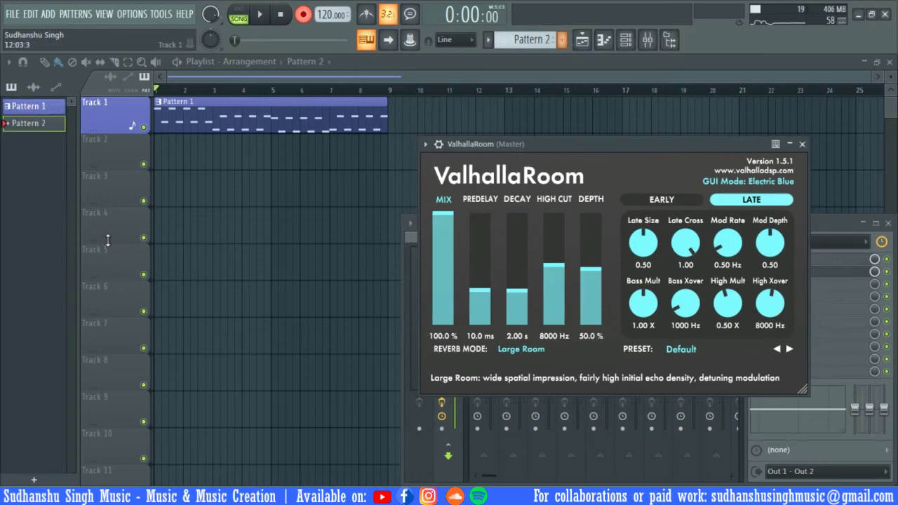
# - Place Pattern 2 at the start of Track 2 and stretch its clip to match the Pattern 1 clip's length
pyautogui.click(160, 152)
pyautogui.moveTo(186, 144); pyautogui.dragTo(378, 150)
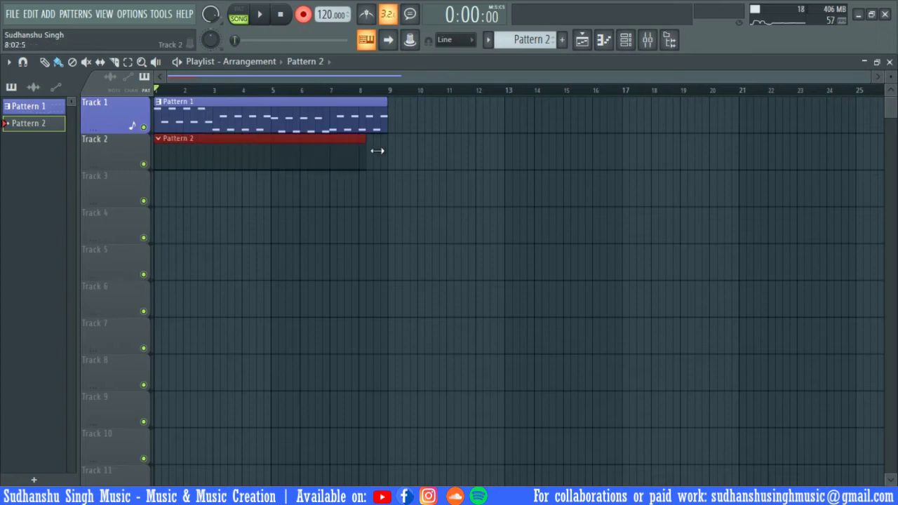
# - Set ValhallaRoom's mix to 0 %, decay to 1.00 s and predelay to 0.0 ms
pyautogui.click(459, 167)
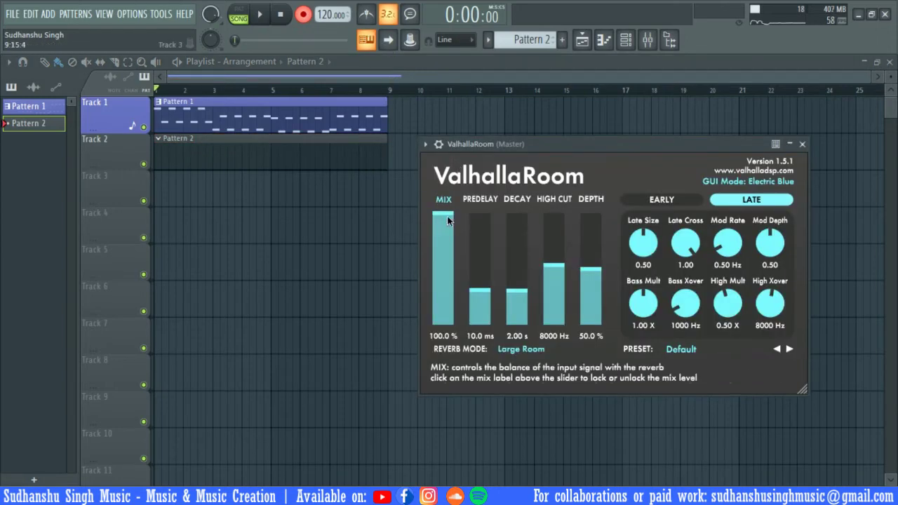
pyautogui.moveTo(444, 281); pyautogui.dragTo(441, 343)
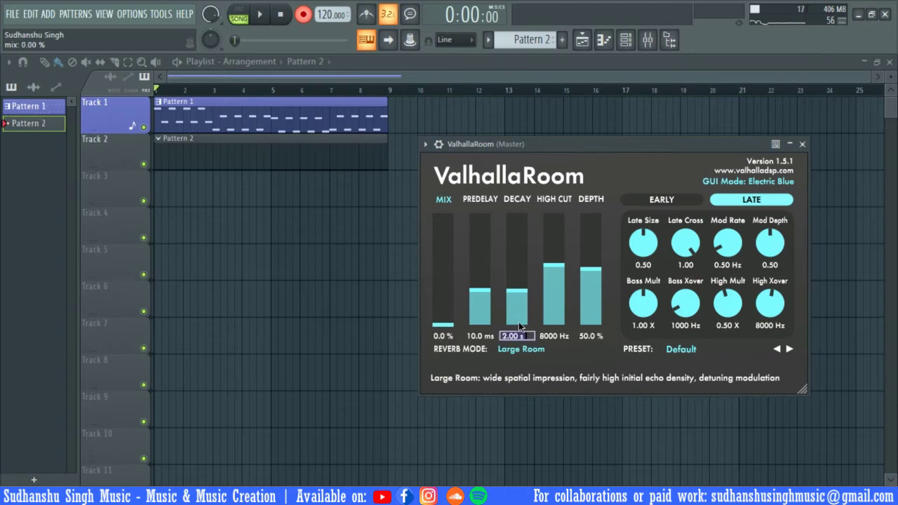
pyautogui.press('Return')
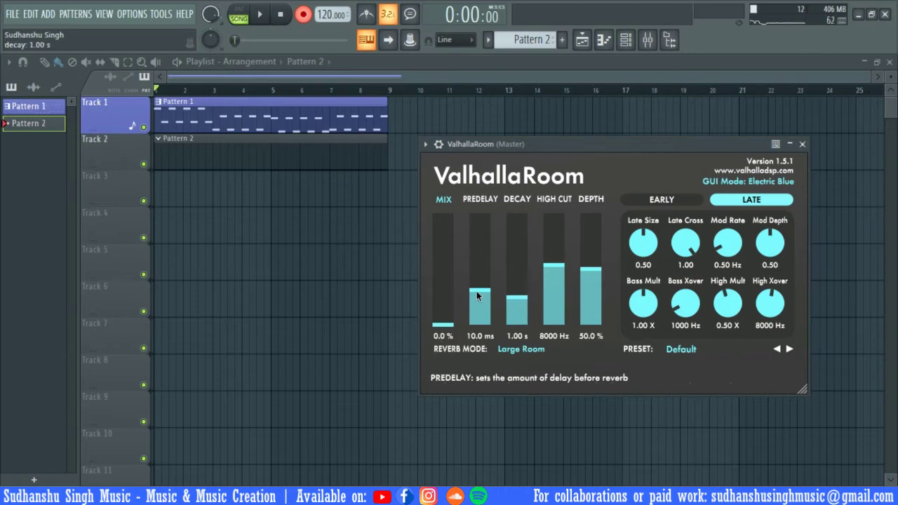
pyautogui.moveTo(505, 144); pyautogui.dragTo(515, 145)
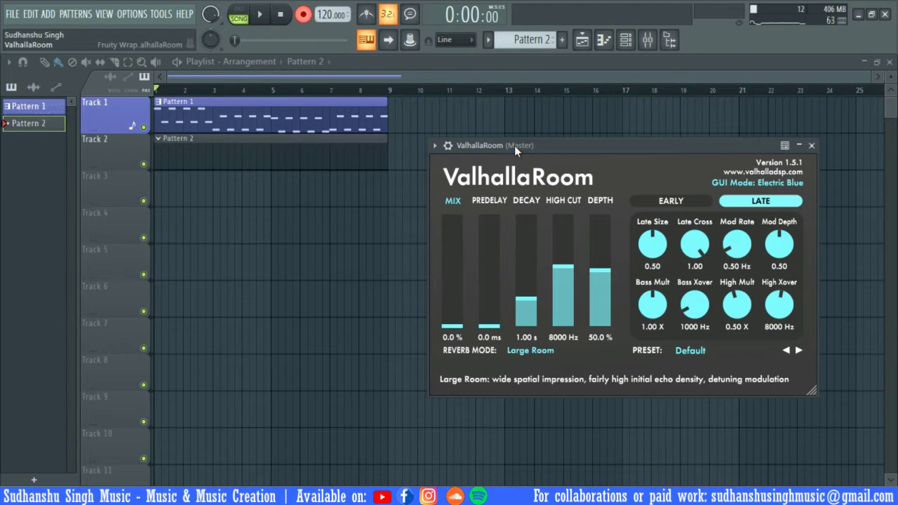
# - Record a first pass of ValhallaRoom mix automation into Pattern 2, raising and lowering the mix during playback
pyautogui.press('space')
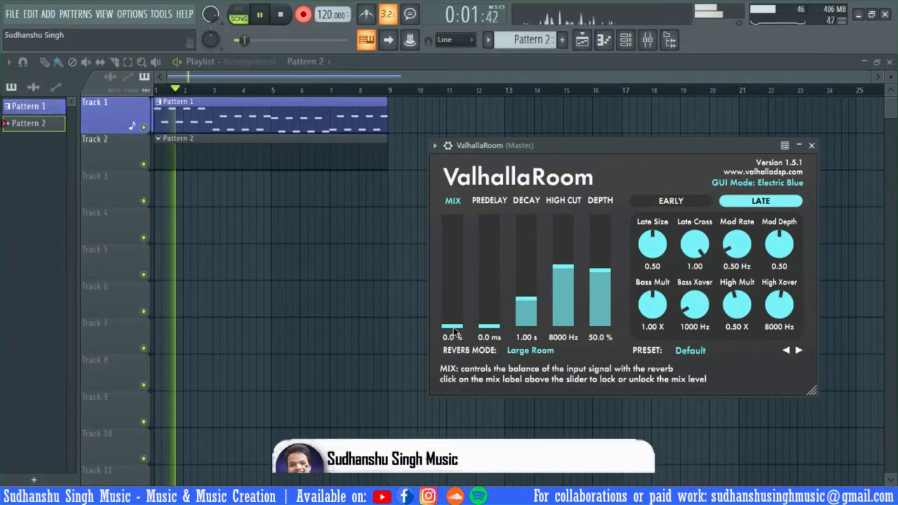
pyautogui.moveTo(453, 327); pyautogui.dragTo(480, 362)
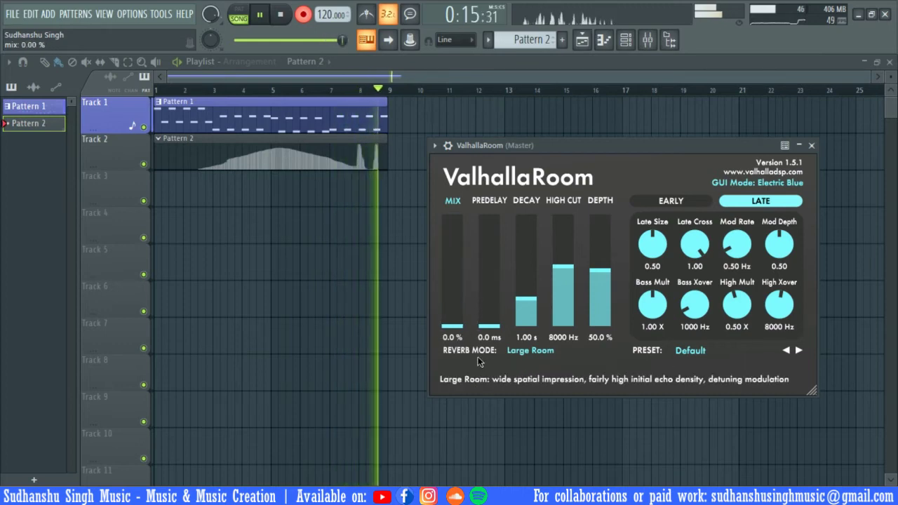
pyautogui.press('space')
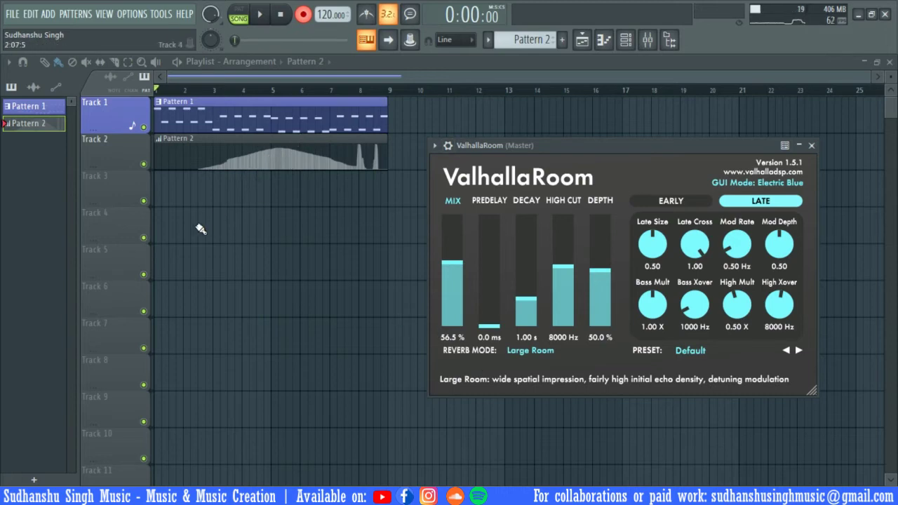
# - Disarm recording and play back the arrangement to review the first pass of mix automation
pyautogui.press('space')
pyautogui.press('space')
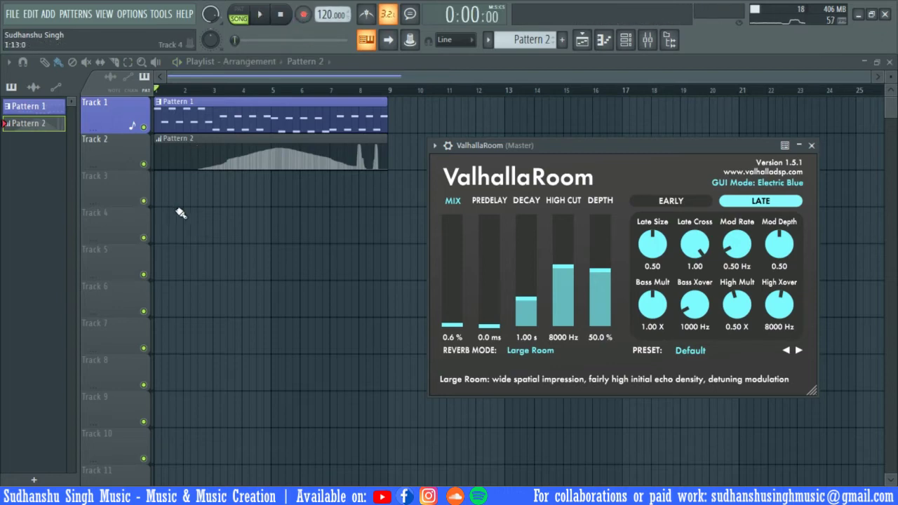
pyautogui.press('space')
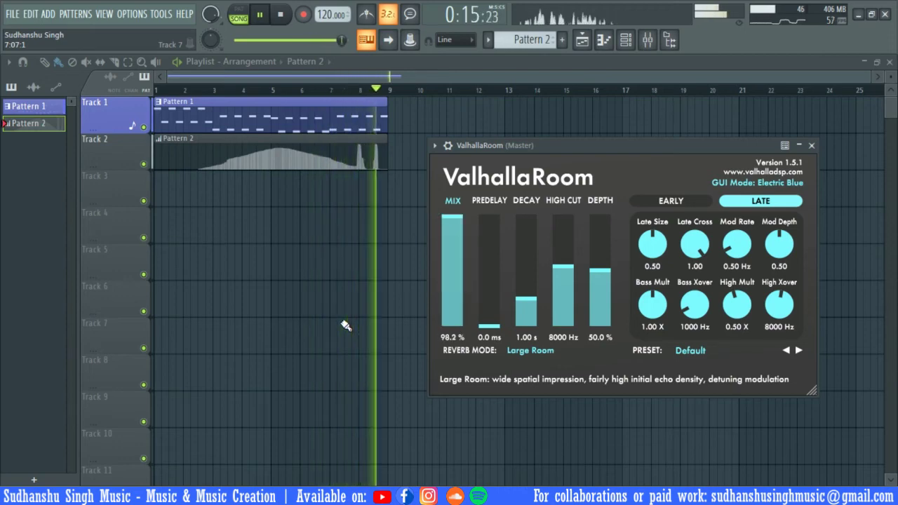
pyautogui.press('space')
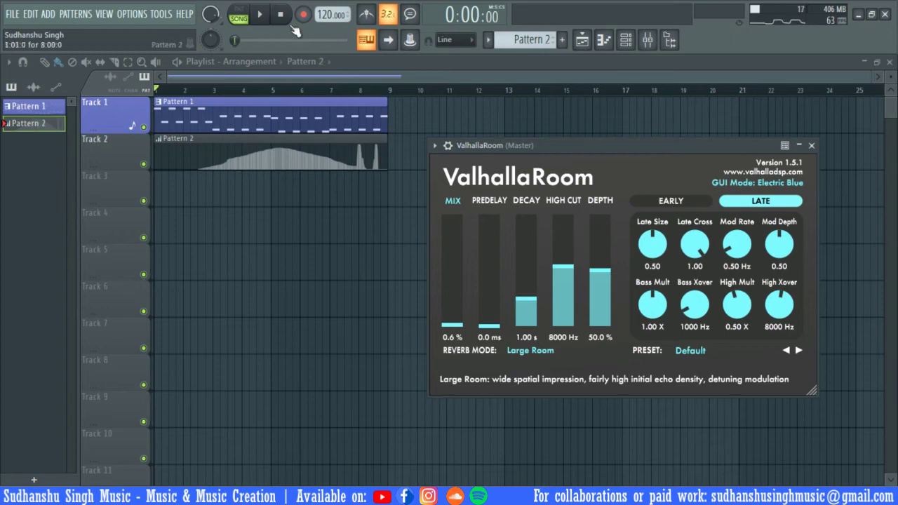
# - Rearm recording for notes and automation, and record new ValhallaRoom mix sweeps over the existing automation in Pattern 2
pyautogui.click(303, 15)
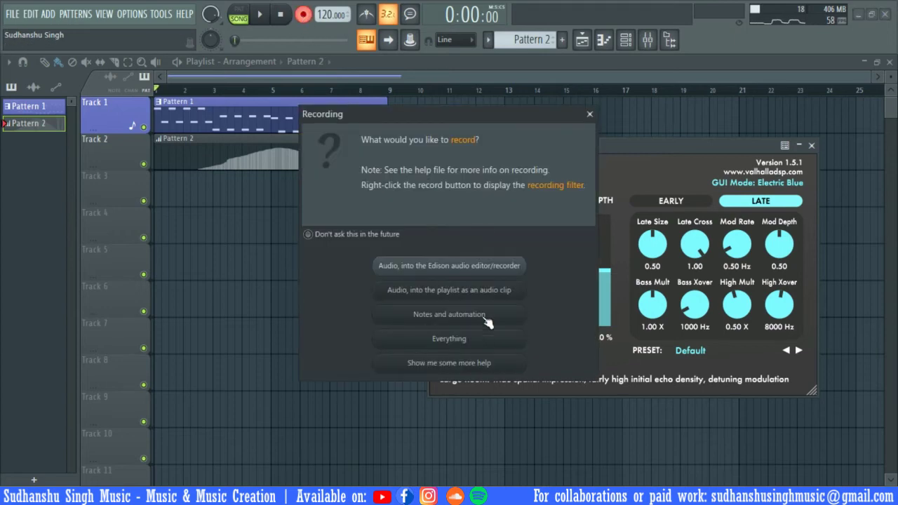
pyautogui.click(483, 322)
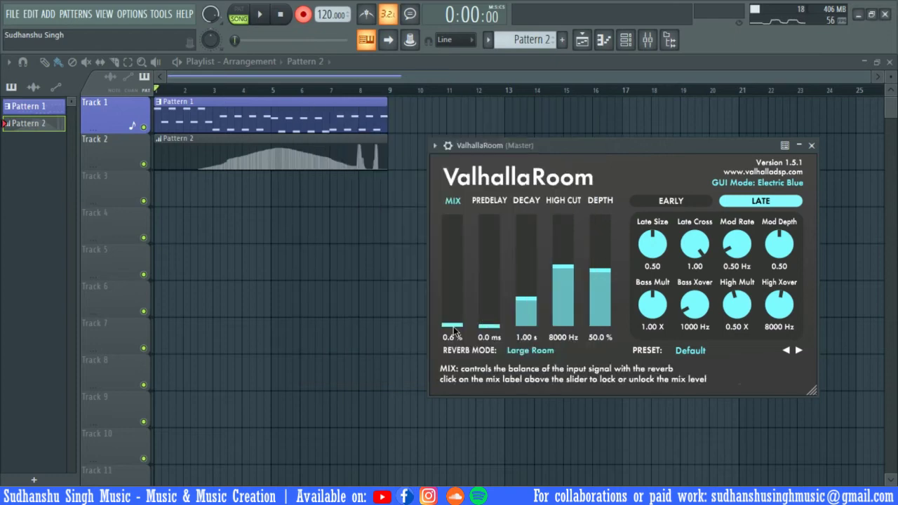
pyautogui.press('space')
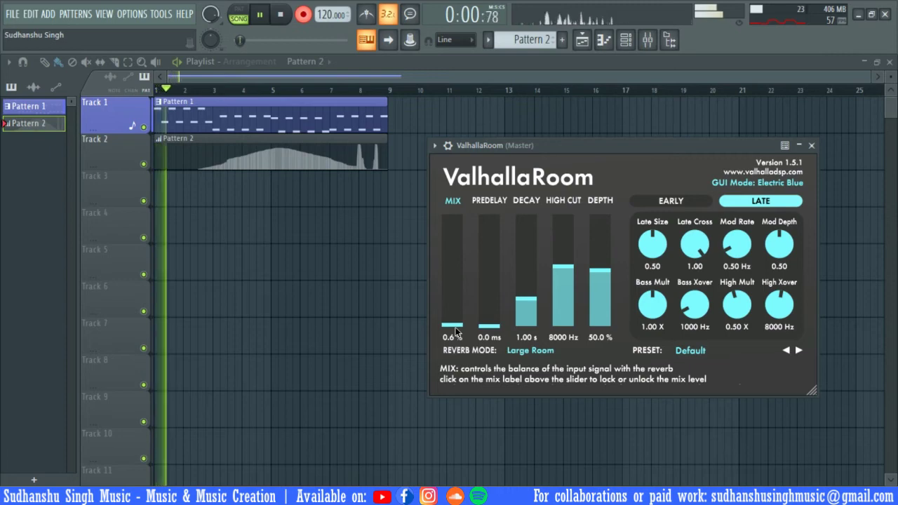
pyautogui.scroll(-1, 459, 325)
pyautogui.moveTo(458, 324); pyautogui.dragTo(460, 350)
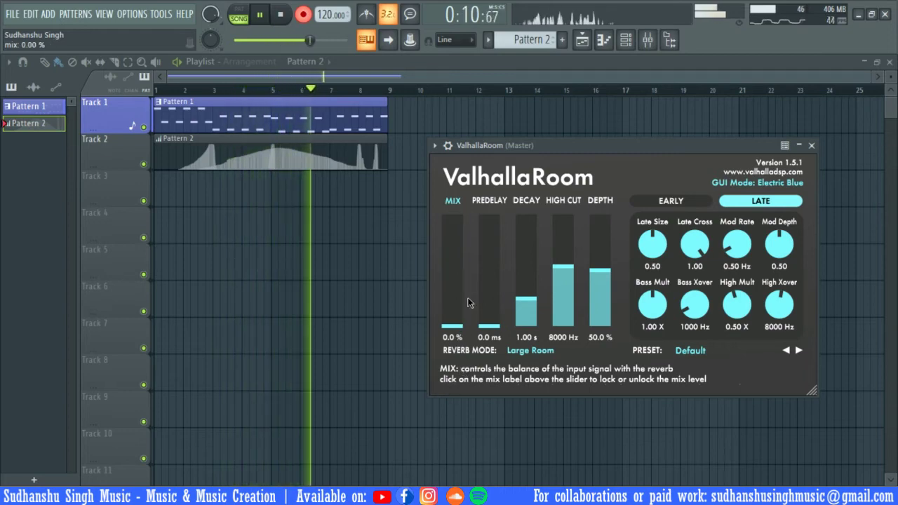
pyautogui.moveTo(453, 308); pyautogui.dragTo(442, 435)
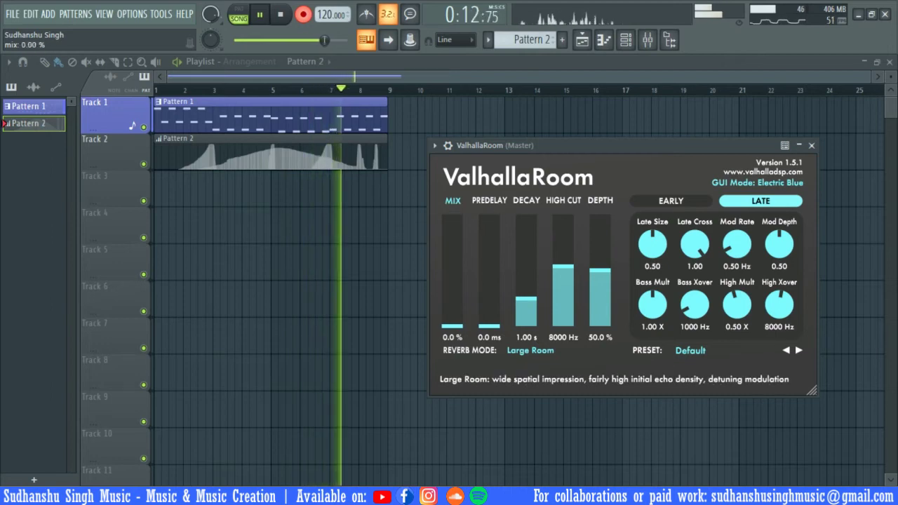
pyautogui.moveTo(453, 324); pyautogui.dragTo(452, 227)
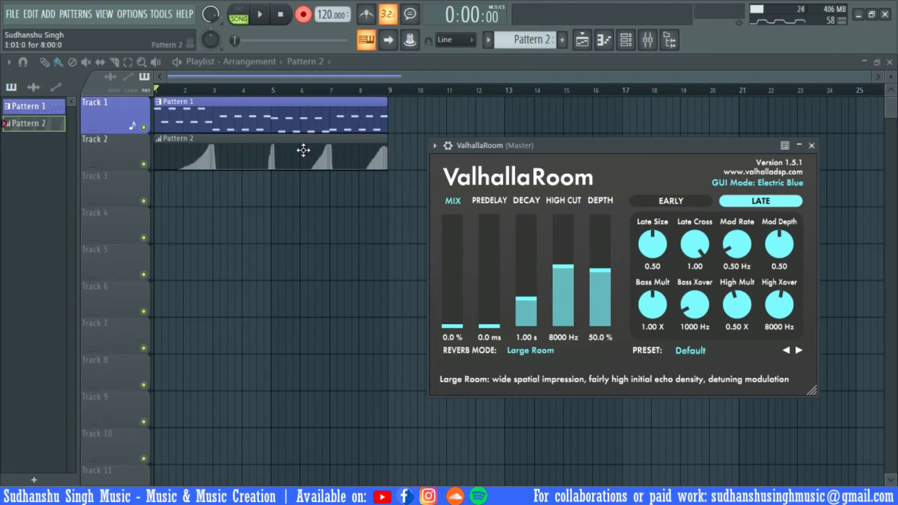
# - Disarm recording and play the arrangement through to check the newly recorded mix sweeps
pyautogui.press('space')
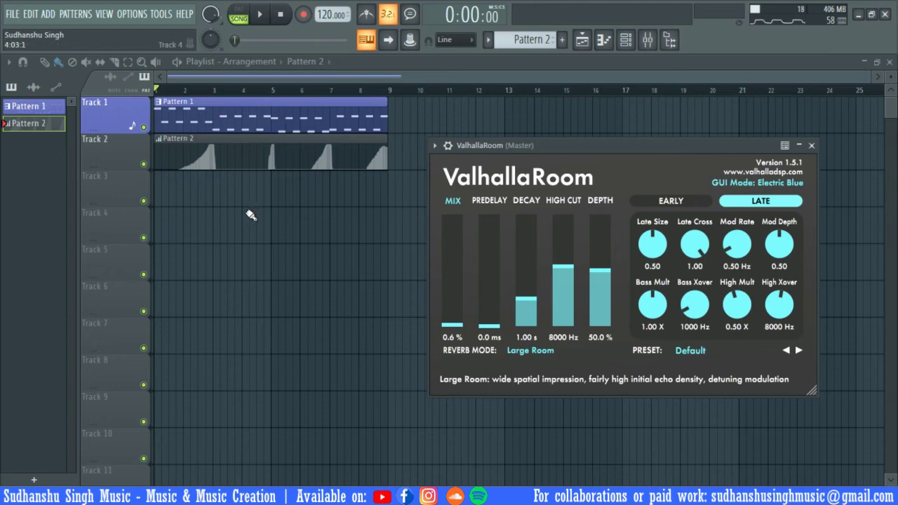
pyautogui.press('space')
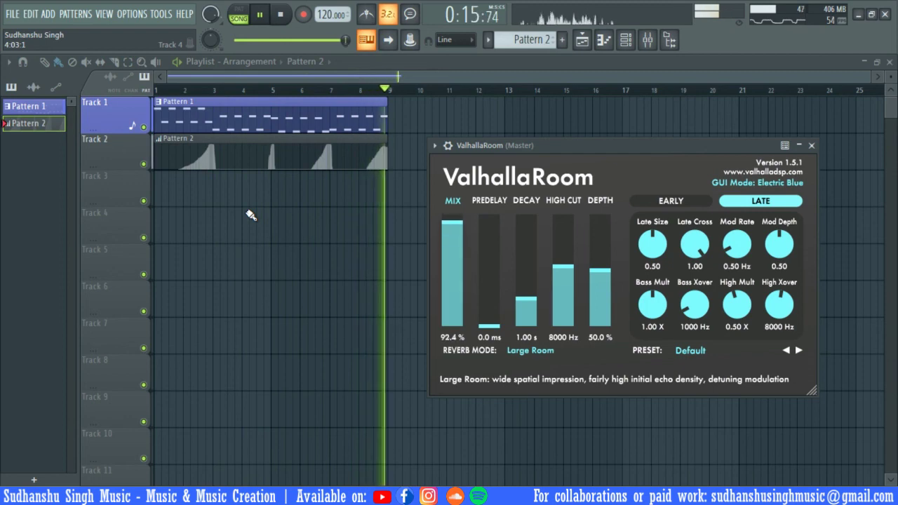
pyautogui.press('space')
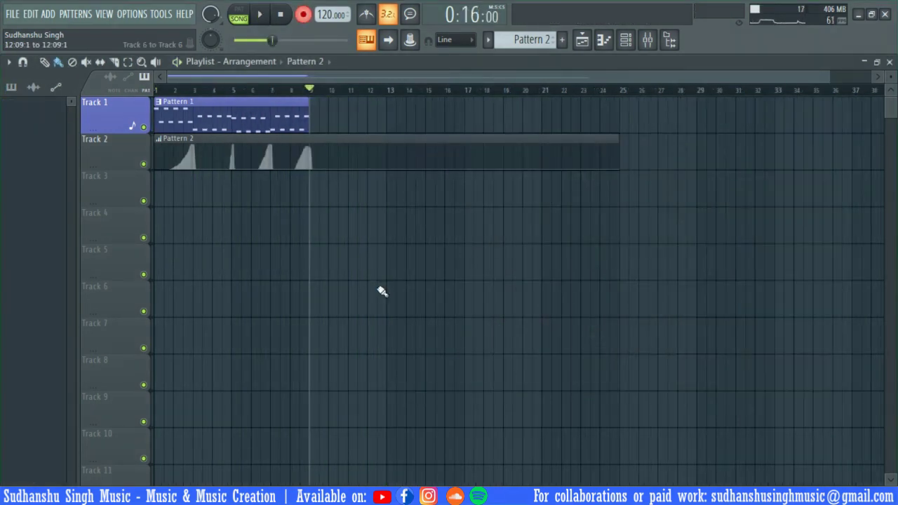